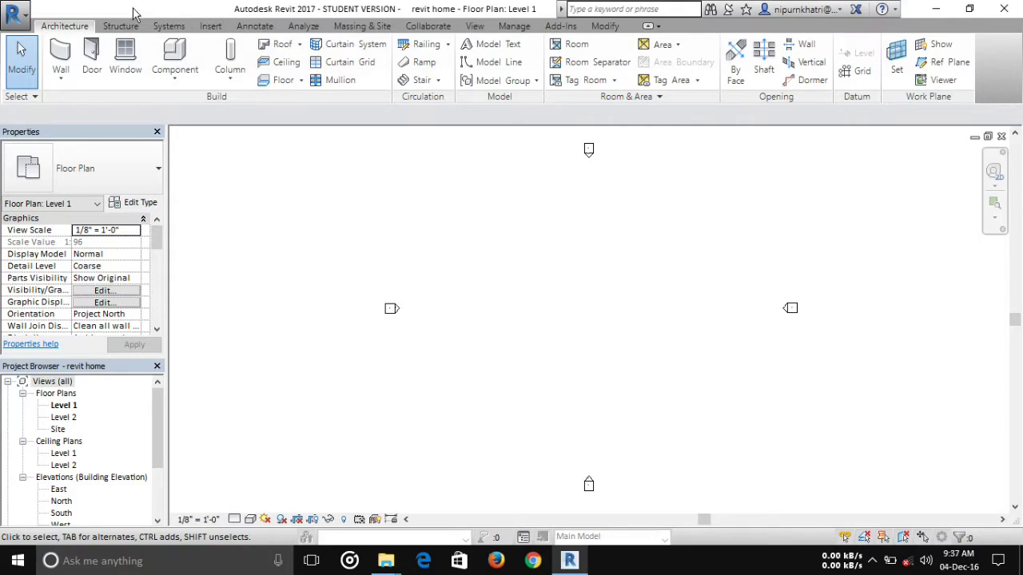
- Right-click Revit's title bar to show the Quick Access Toolbar placement options
right_click(216, 15)
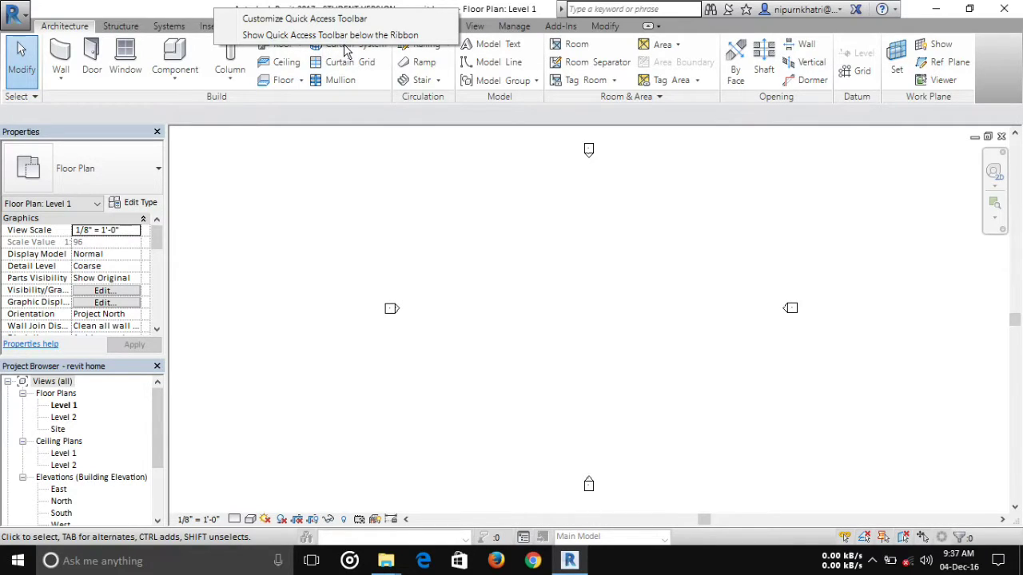
click(281, 36)
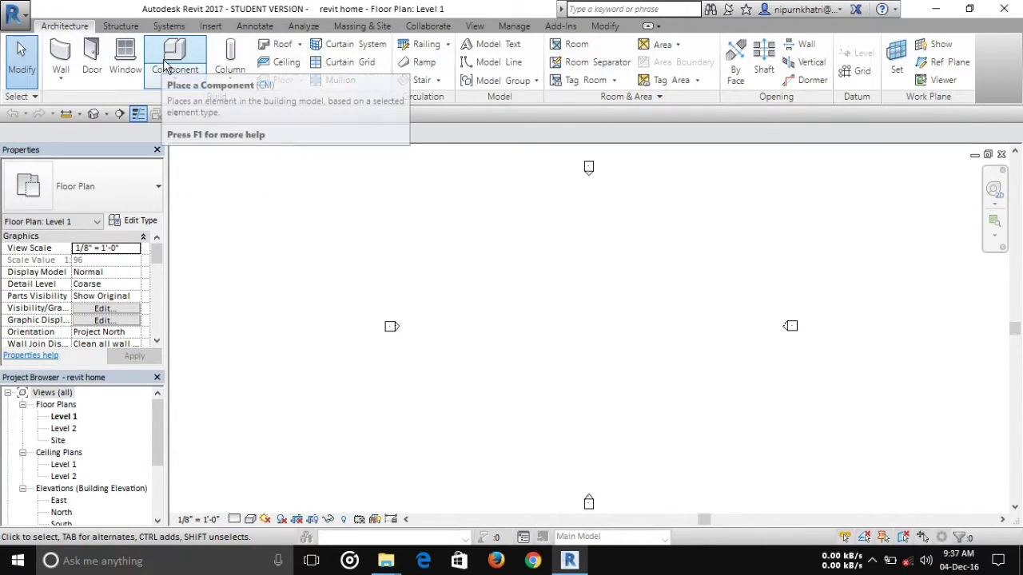
click(142, 115)
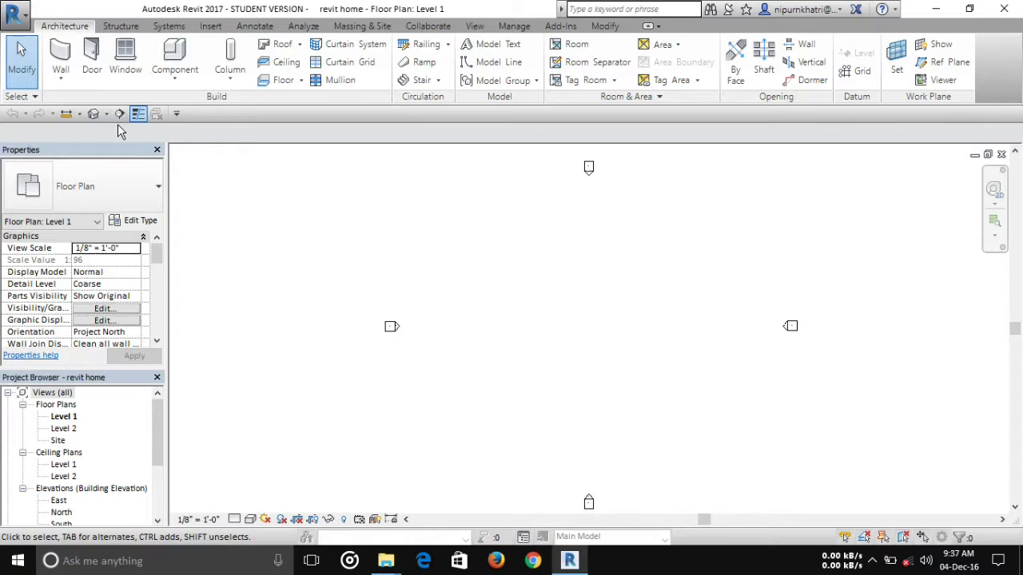
click(177, 116)
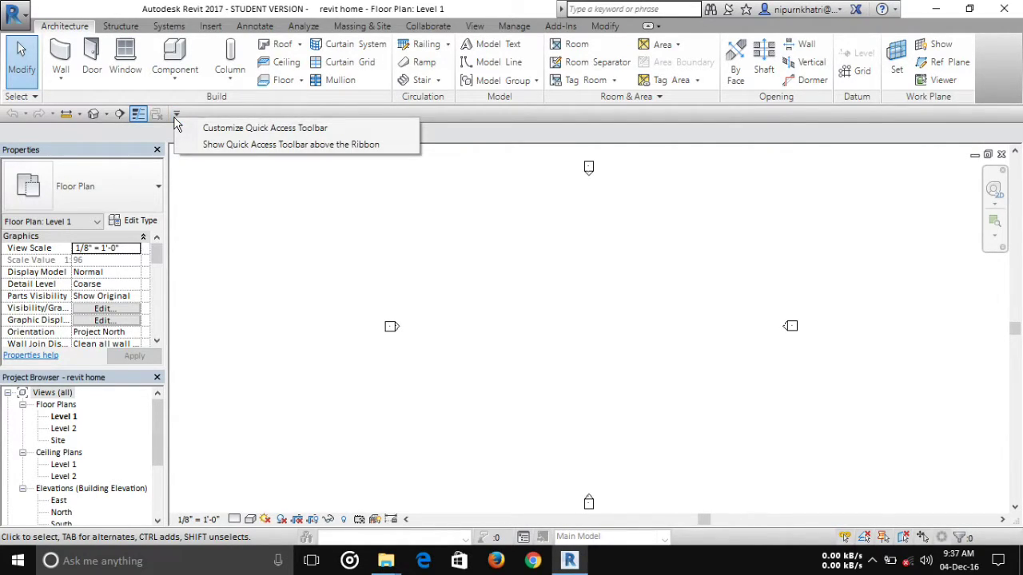
click(230, 147)
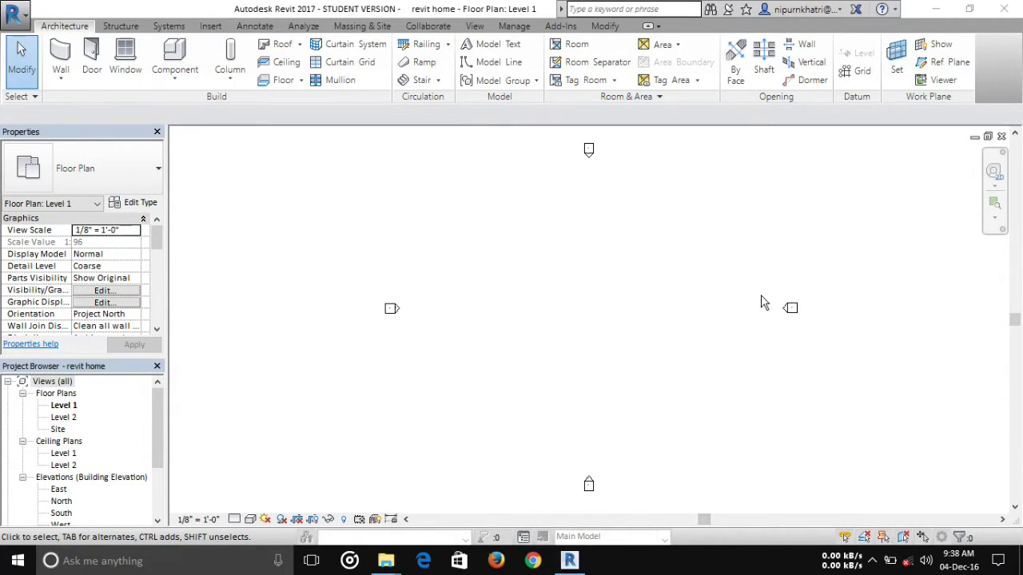
- Search Windows for 'add' and open the Add or remove programs settings page
click(19, 563)
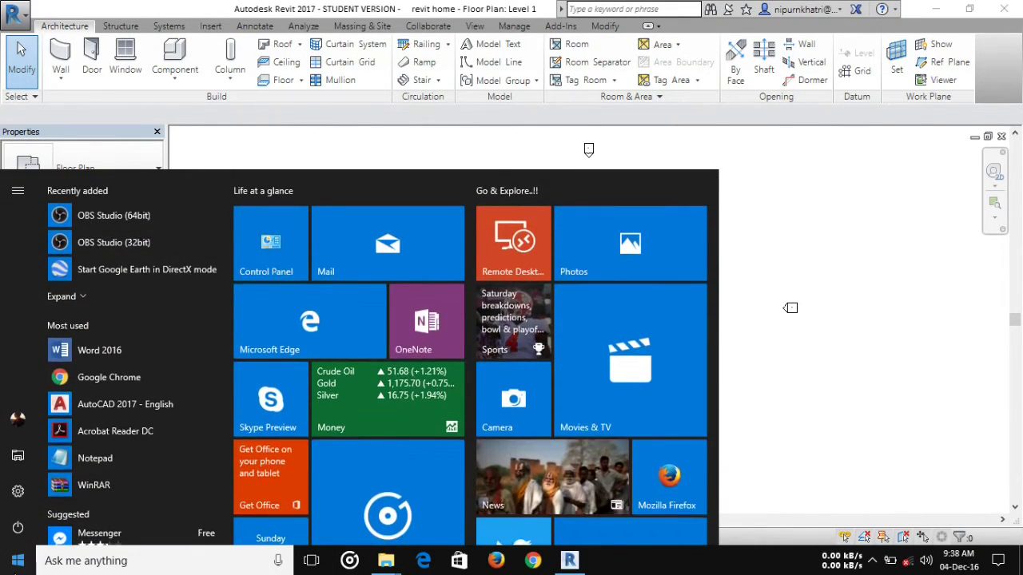
click(19, 563)
click(132, 561)
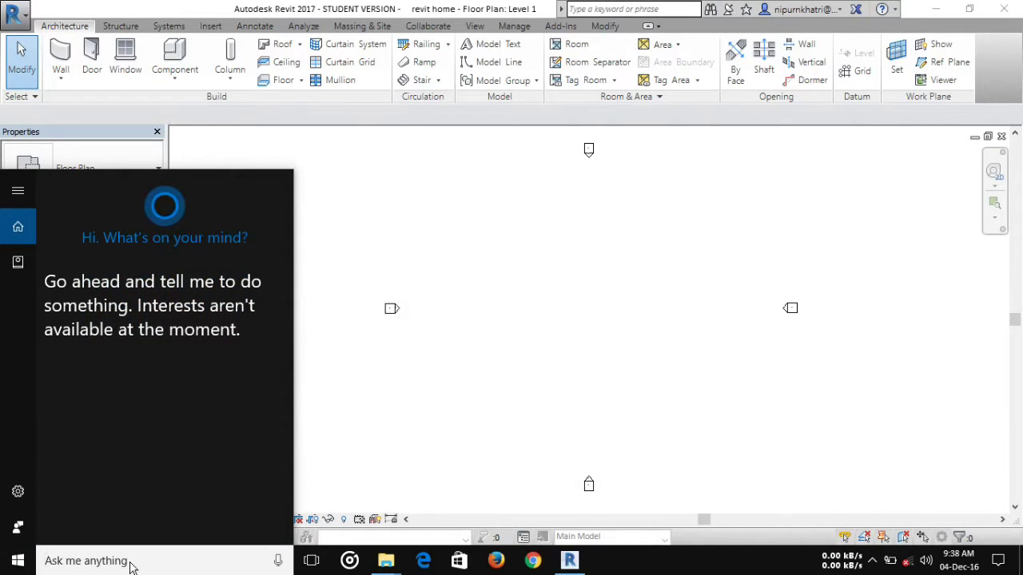
text(add)
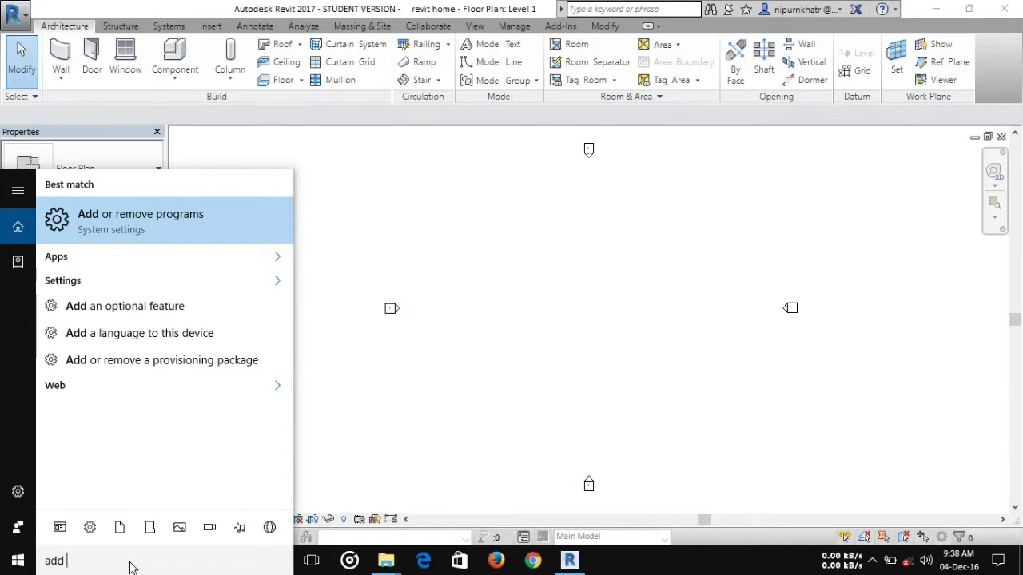
key(Return)
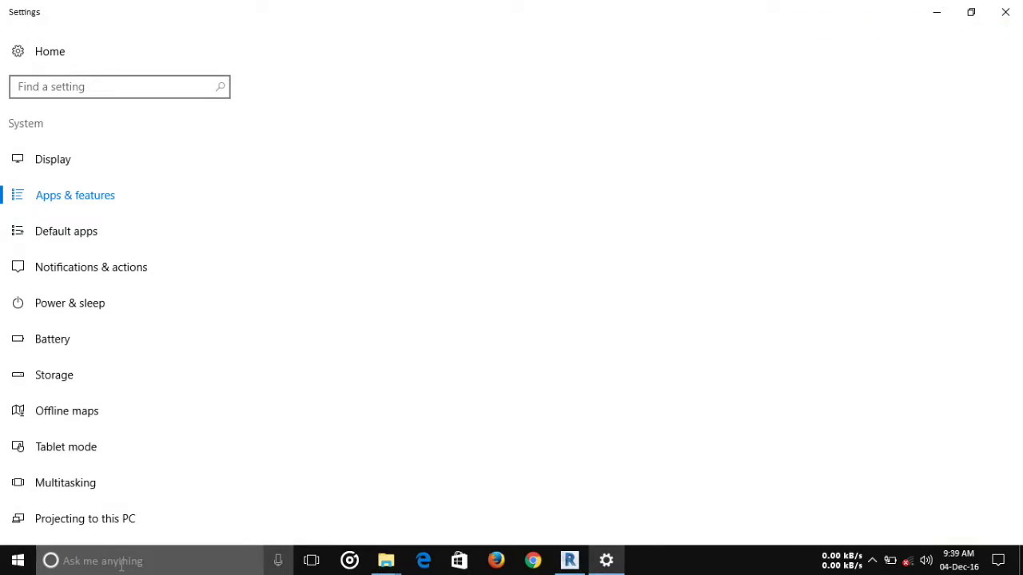
- Scroll the Apps & features list to Dynamo 0.9.1 and expand its entry
scroll(436, 362, down, 2)
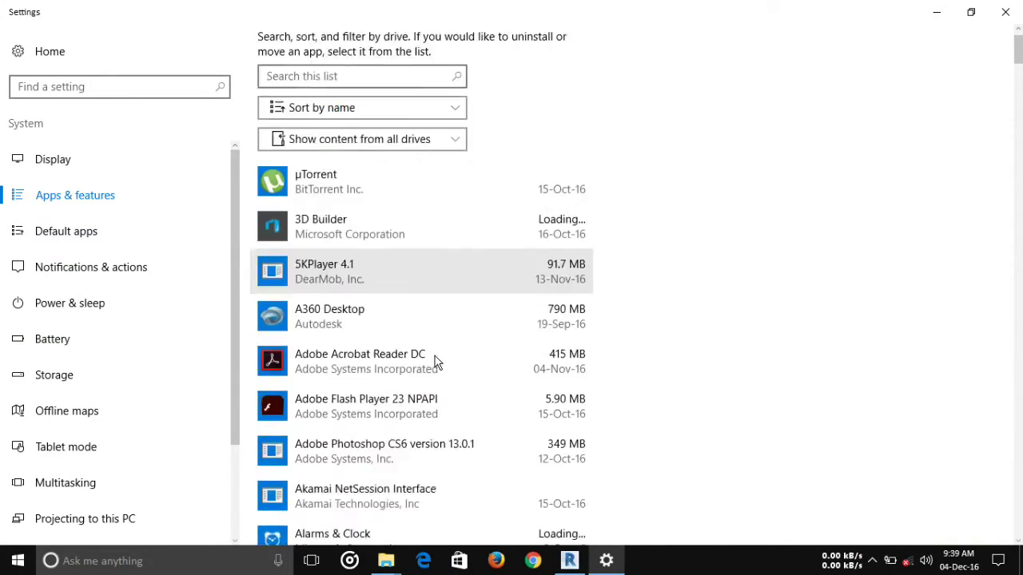
scroll(435, 361, down, 15)
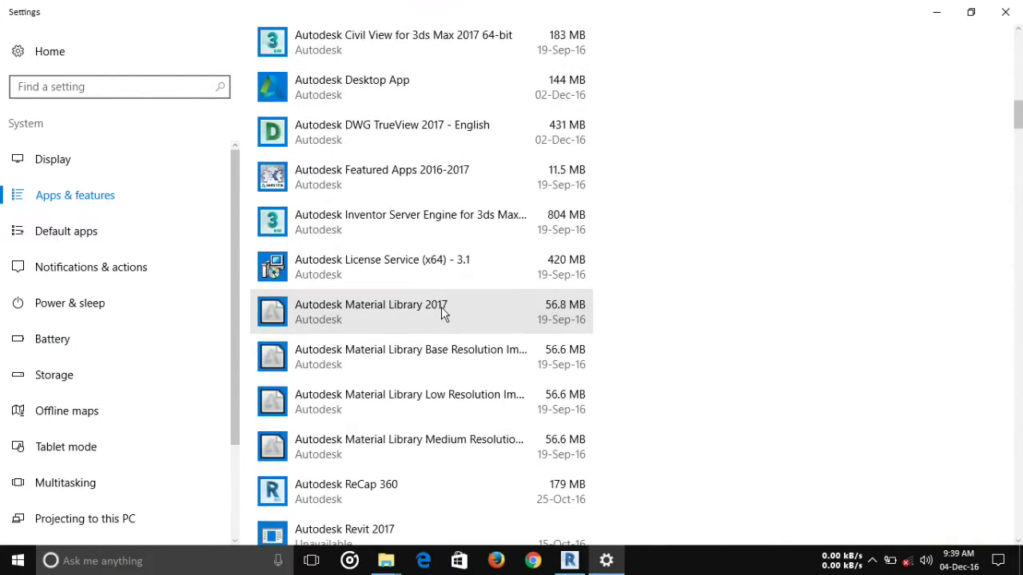
scroll(442, 314, down, 10)
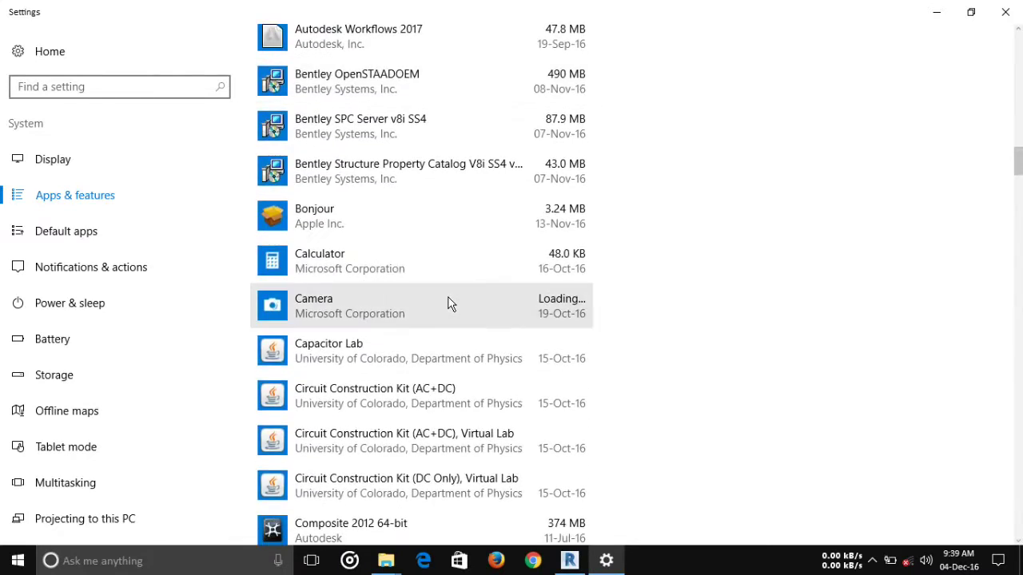
scroll(450, 303, up, 4)
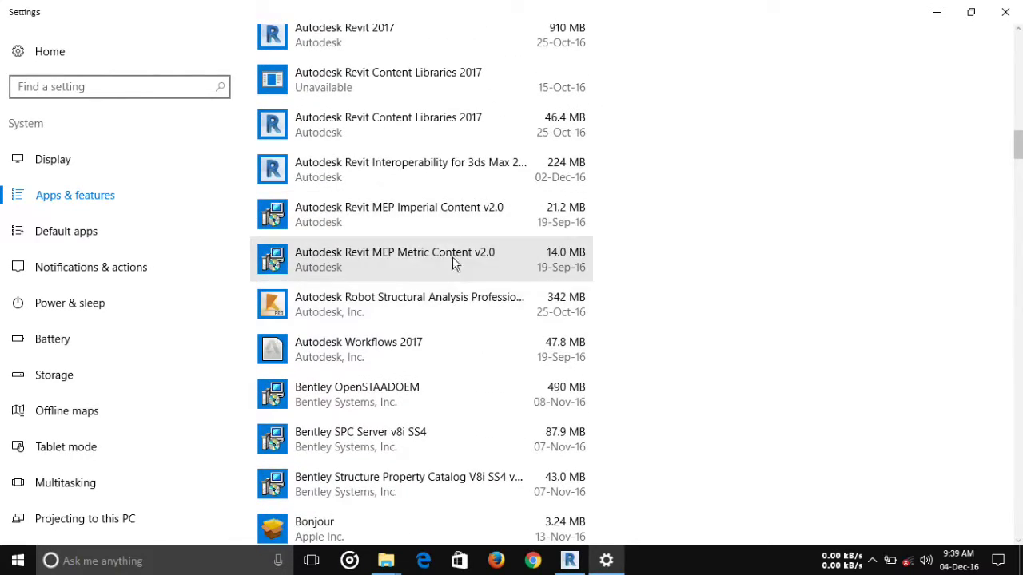
scroll(437, 224, down, 15)
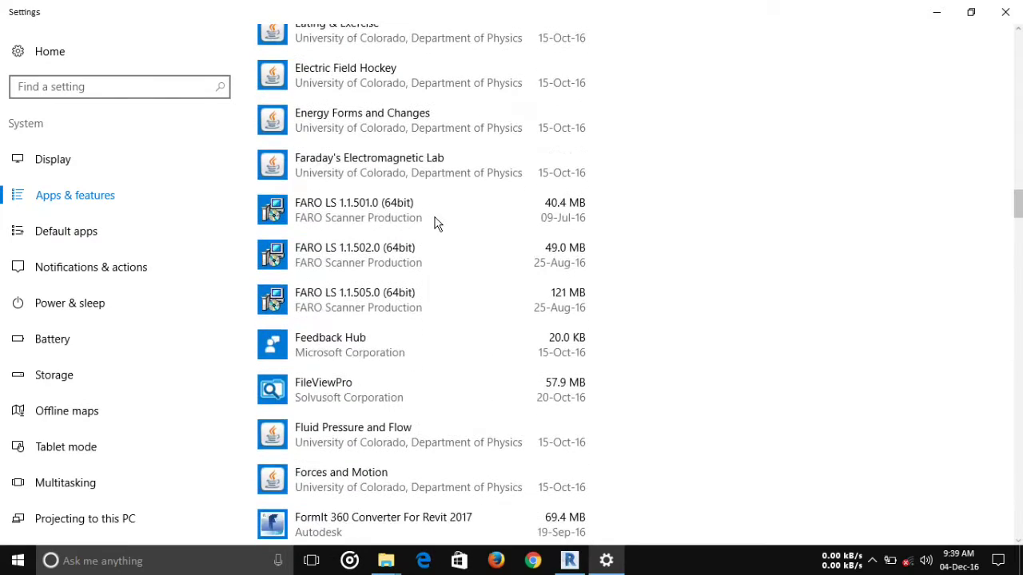
scroll(438, 223, down, 3)
scroll(437, 224, up, 8)
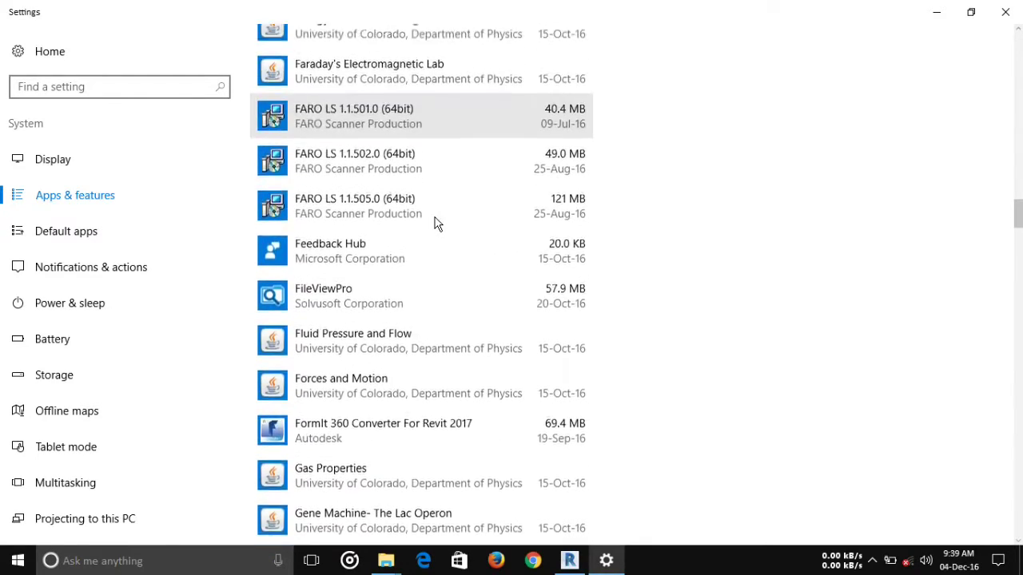
scroll(437, 224, up, 5)
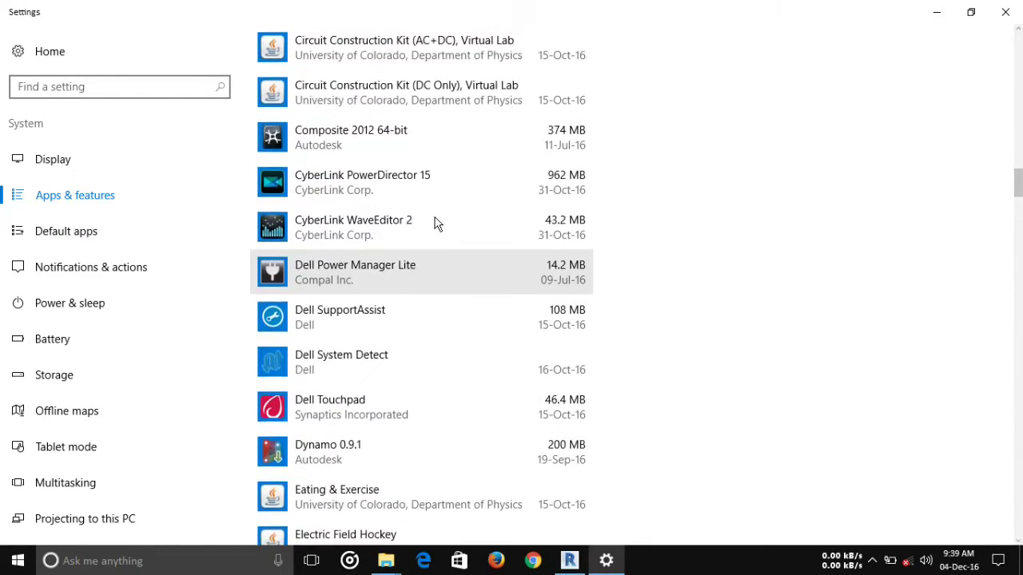
scroll(438, 224, down, 3)
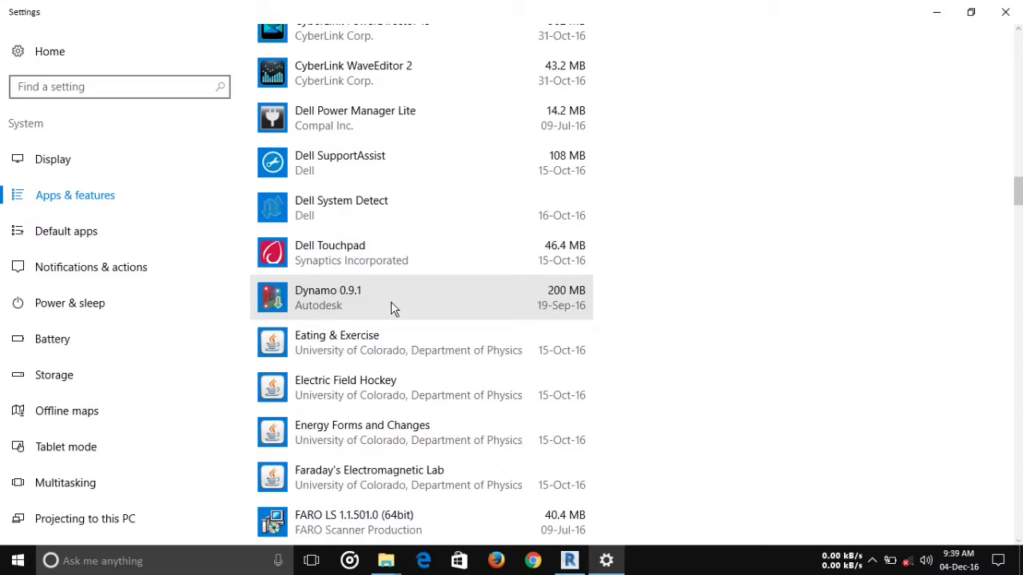
click(424, 309)
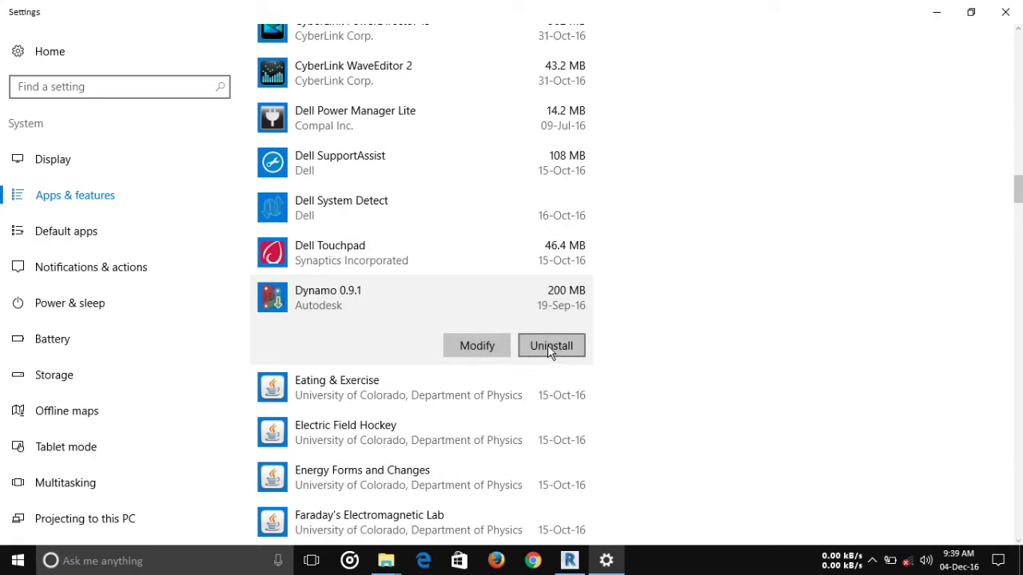
- Uninstall Dynamo 0.9.1, confirming and letting setup automatically close Revit
click(550, 345)
click(613, 309)
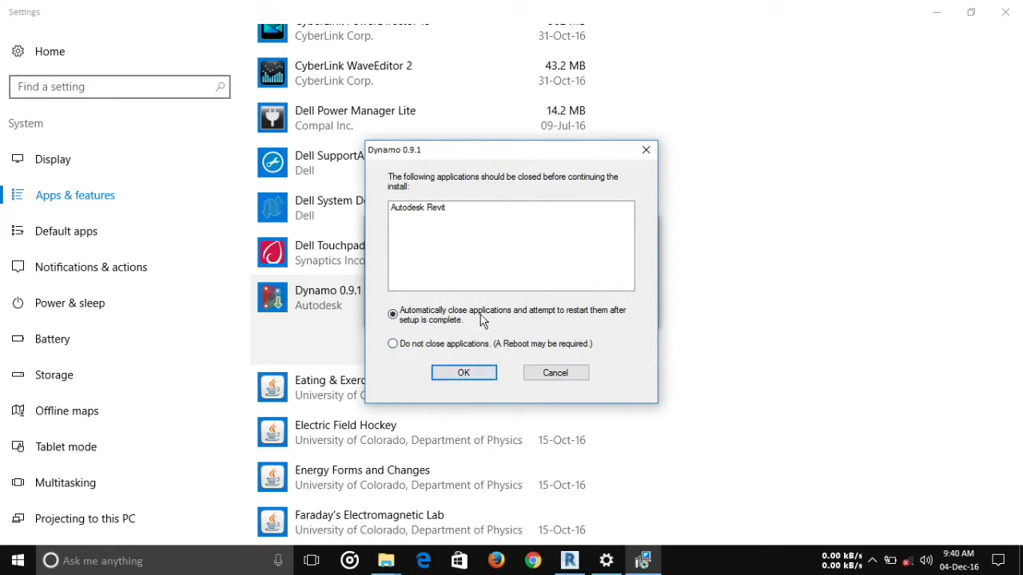
click(464, 373)
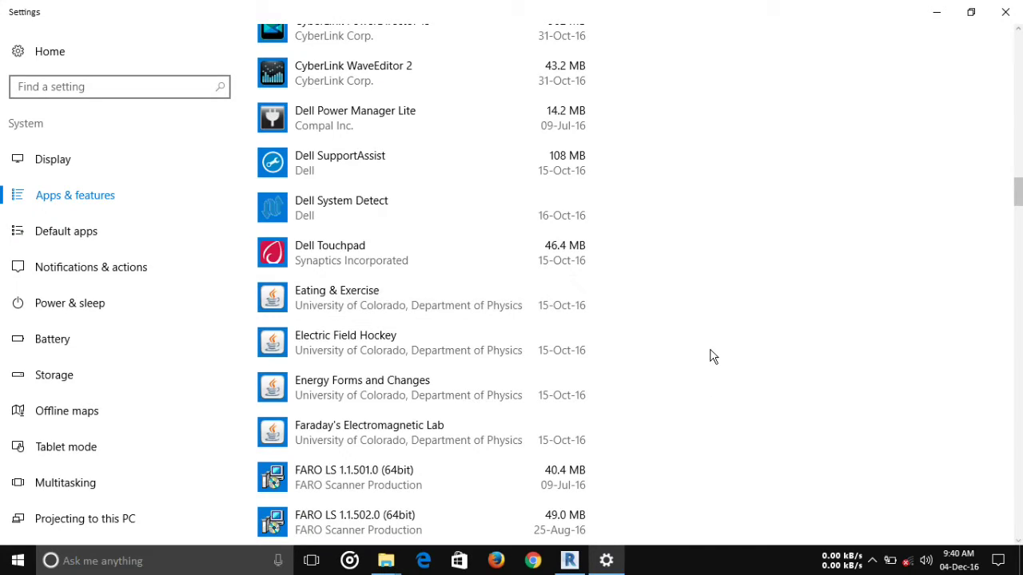
- Close the Revit and Settings windows from their taskbar icons
right_click(586, 562)
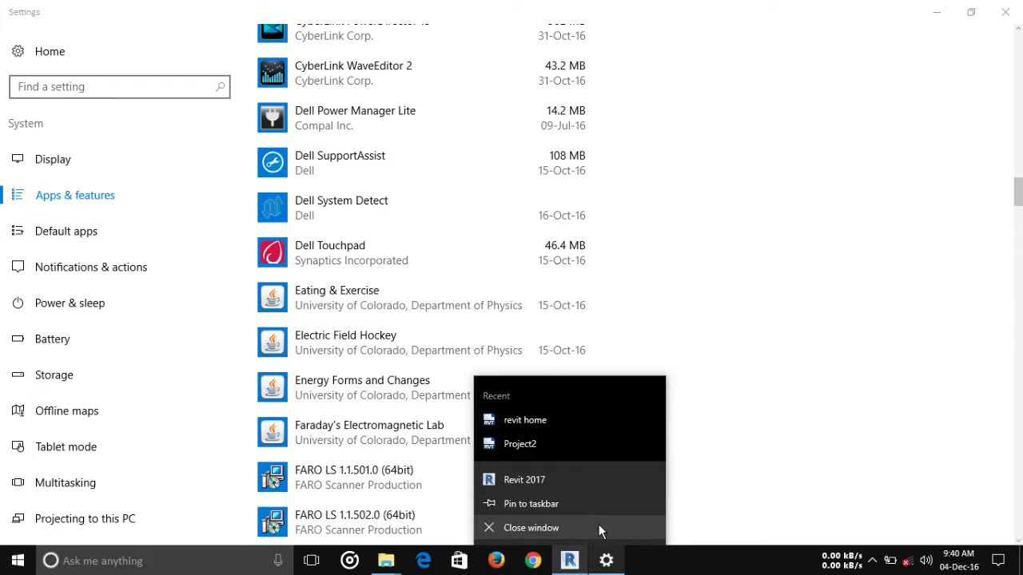
click(599, 525)
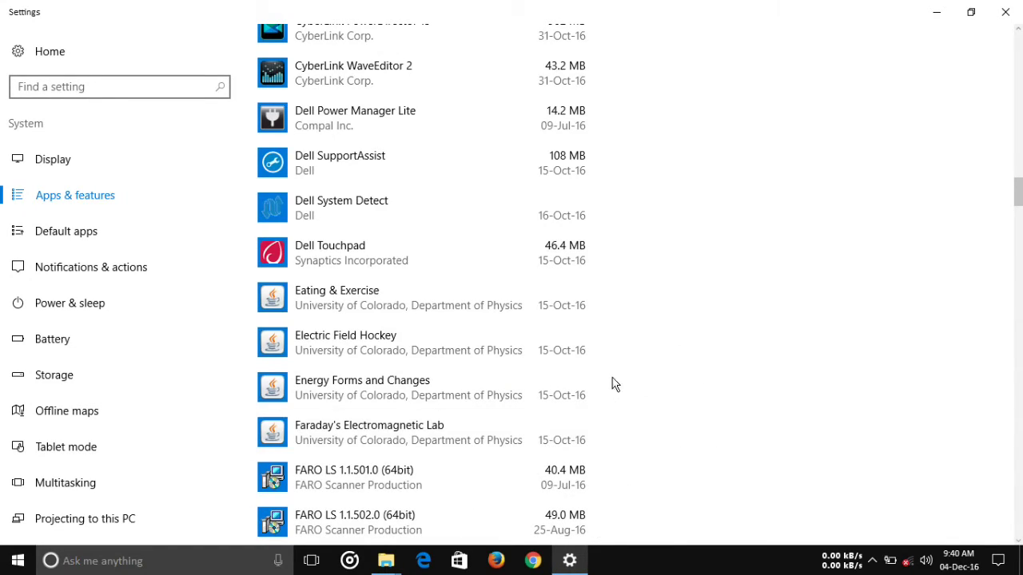
right_click(580, 566)
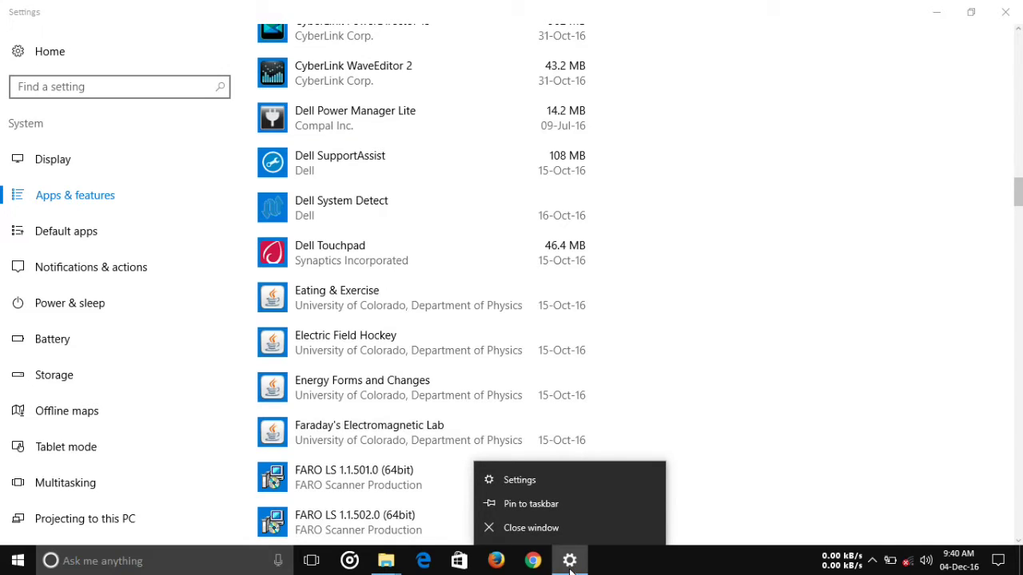
click(735, 410)
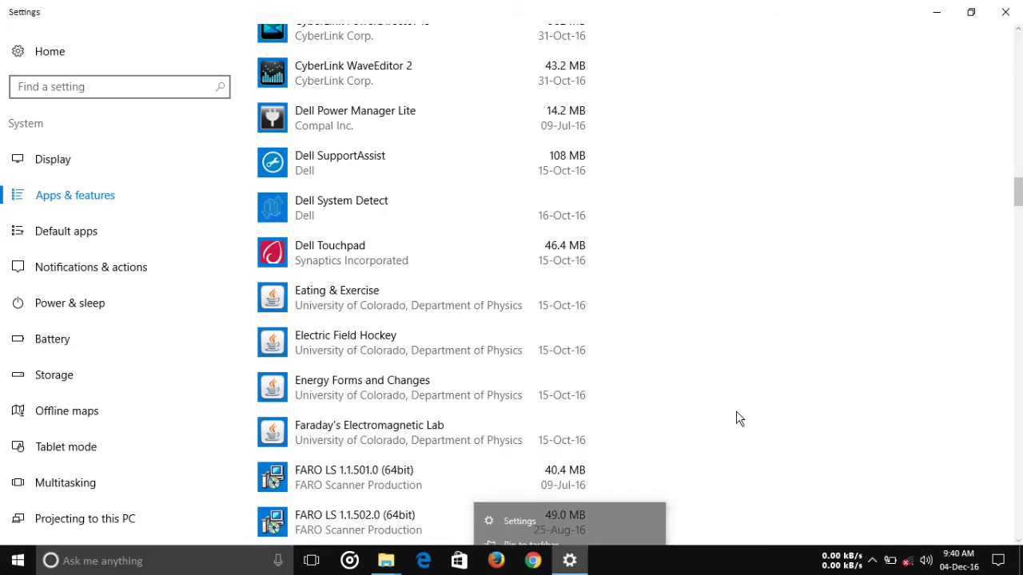
right_click(572, 569)
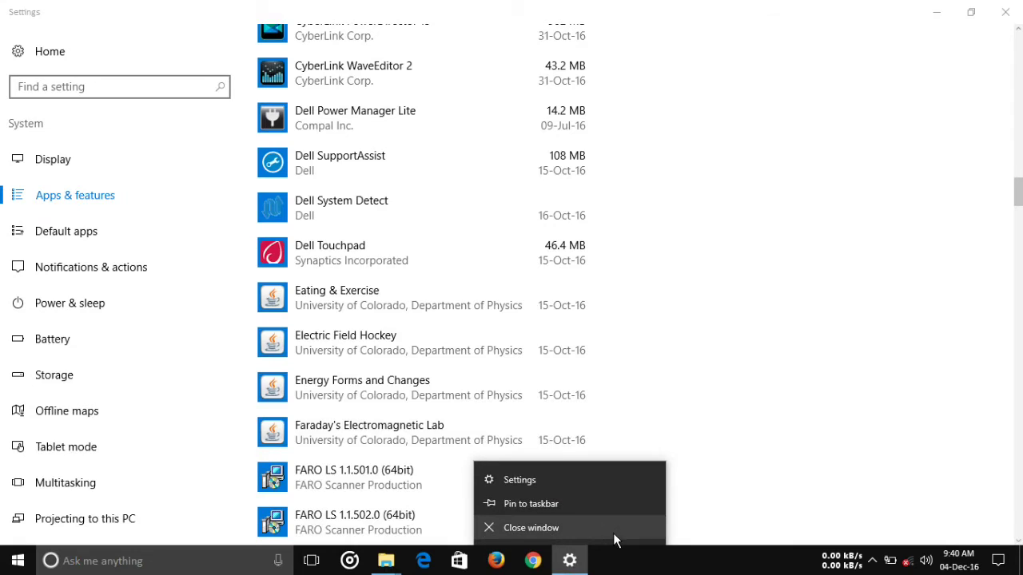
click(612, 532)
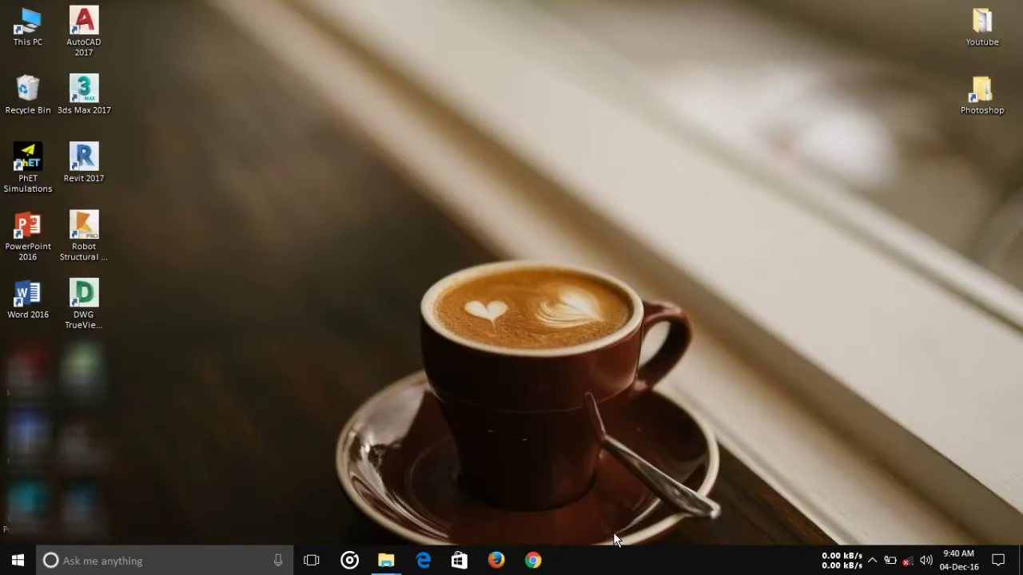
- Refresh the desktop several times from its right-click menu
right_click(563, 230)
click(615, 272)
right_click(568, 216)
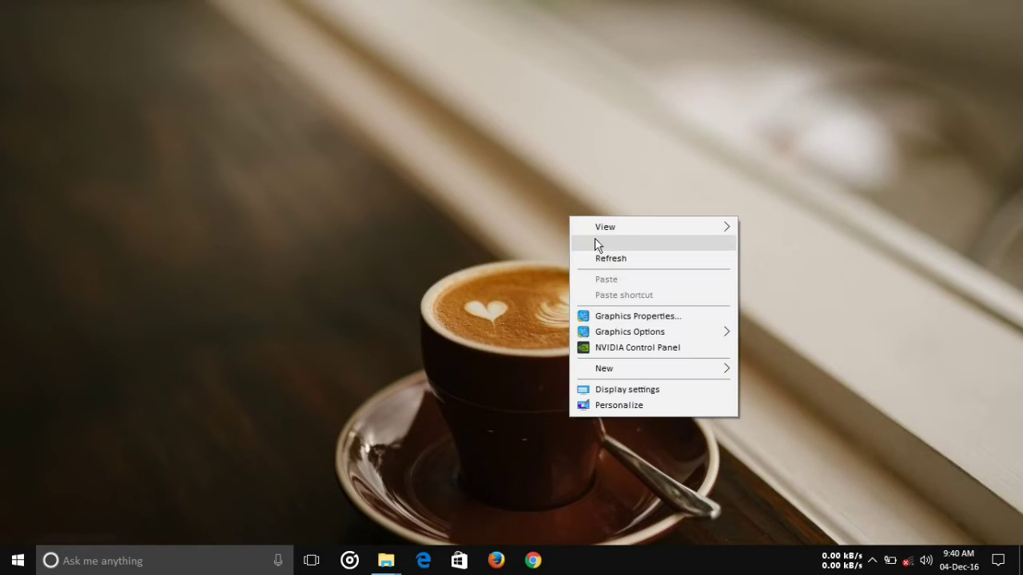
click(614, 269)
right_click(612, 260)
click(645, 300)
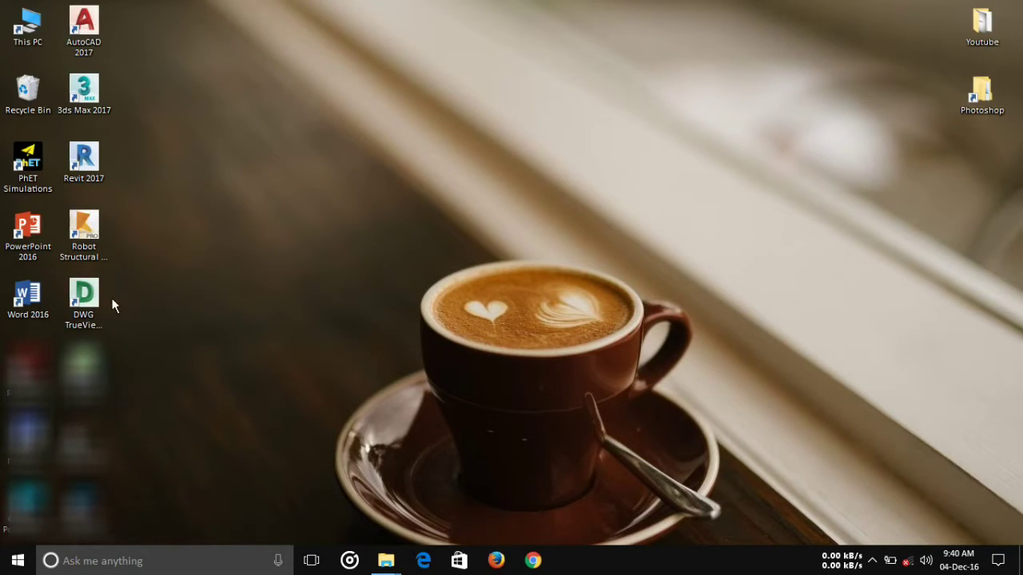
right_click(267, 228)
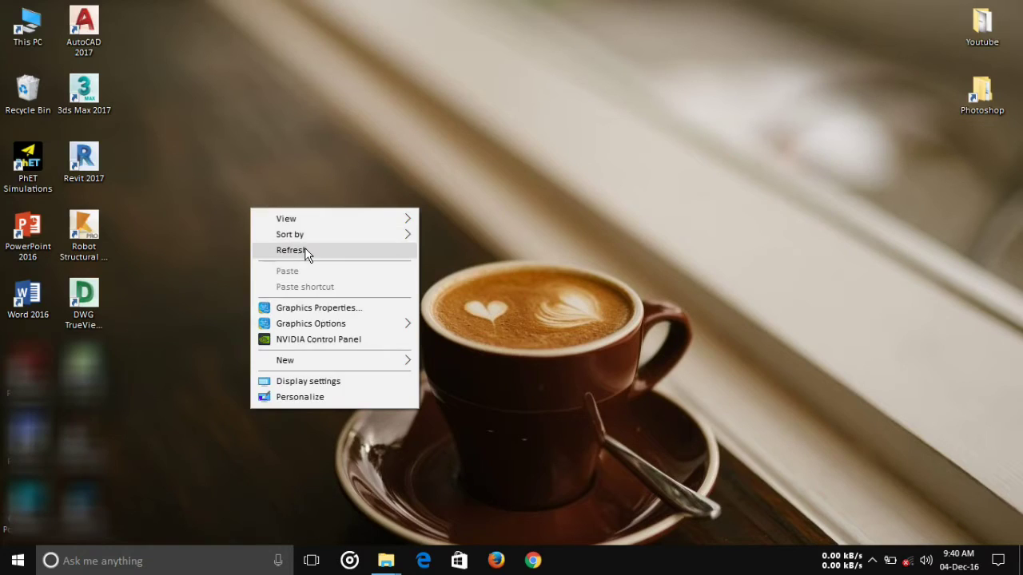
click(308, 253)
- Relaunch Revit 2017 maximised and switch between the Structure and Architecture ribbon tabs
double_click(81, 168)
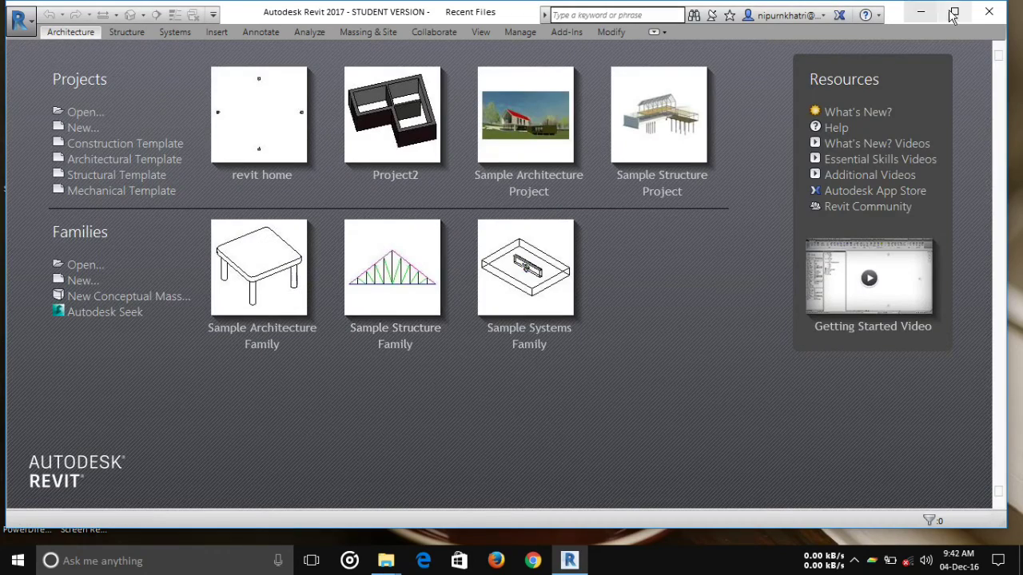
click(954, 12)
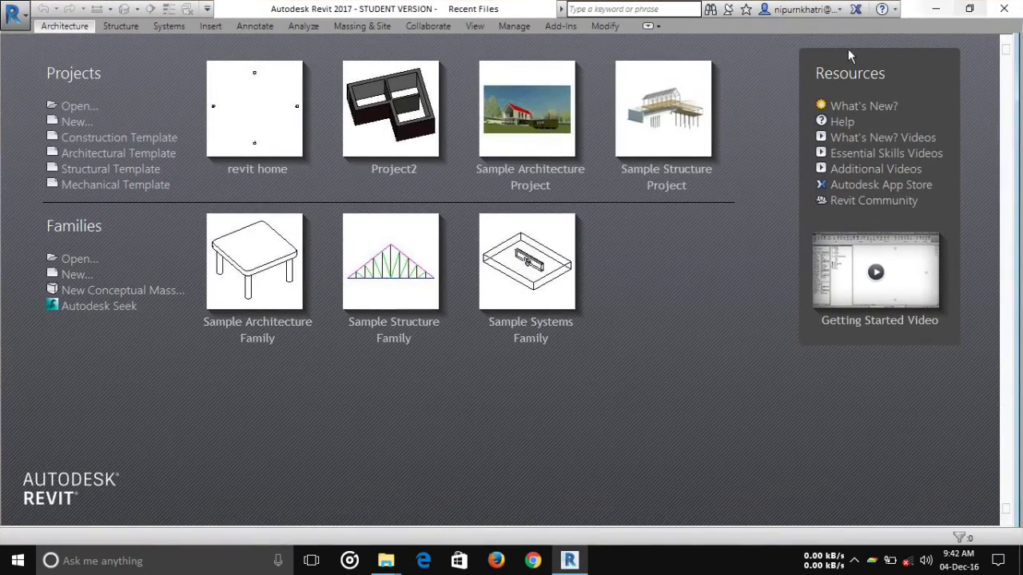
click(120, 27)
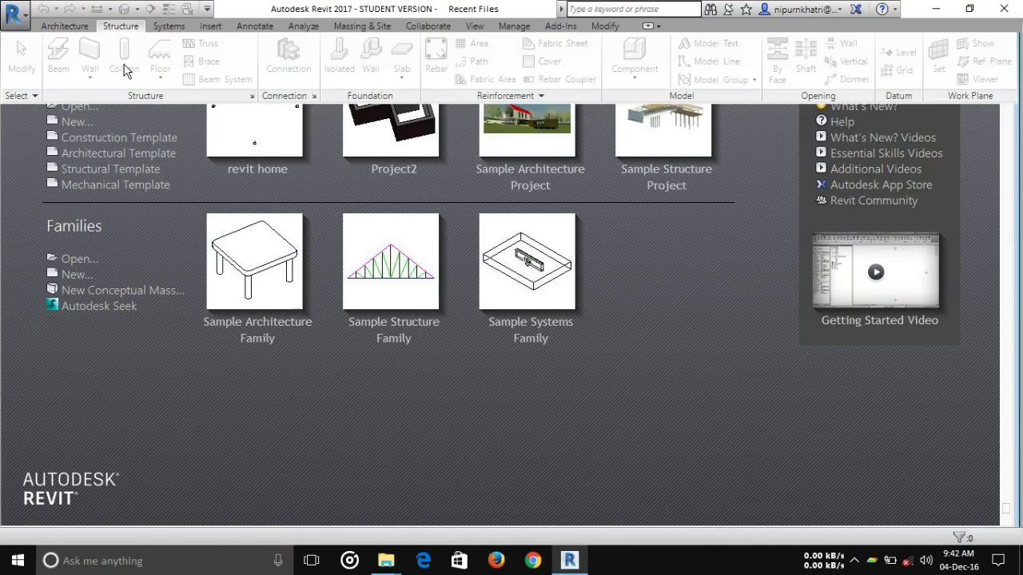
click(68, 25)
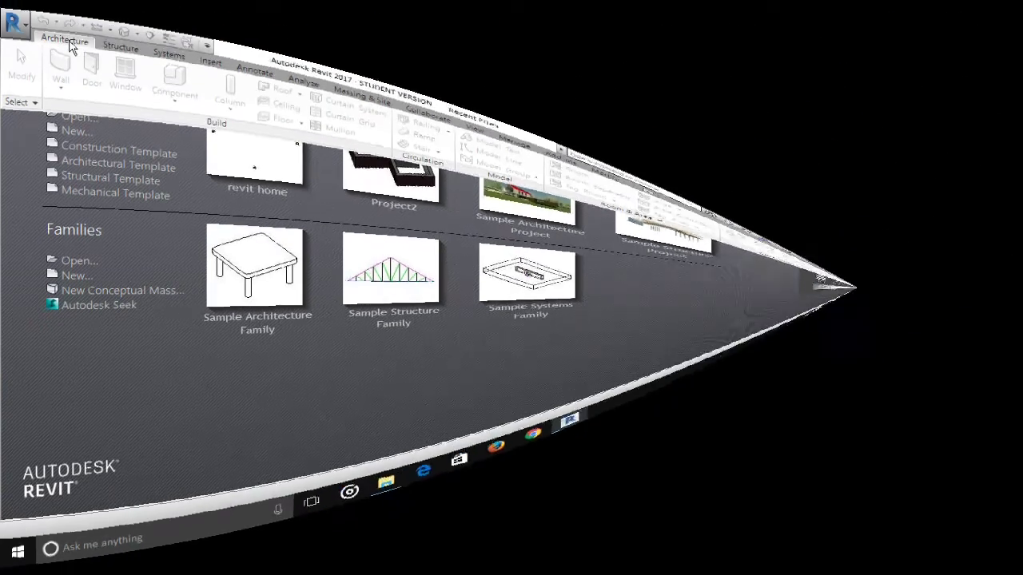